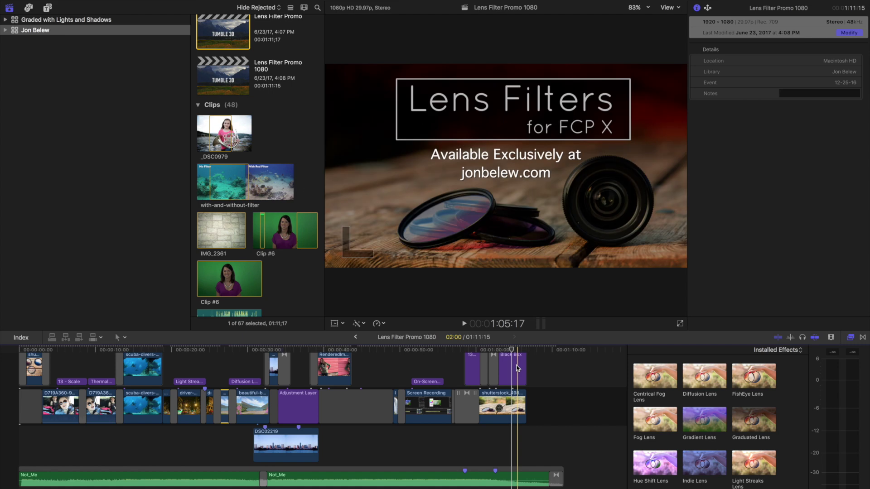
Step: Select every clip in the Lens Filter Promo 1080 timeline
{"action": "key", "text": "s"}
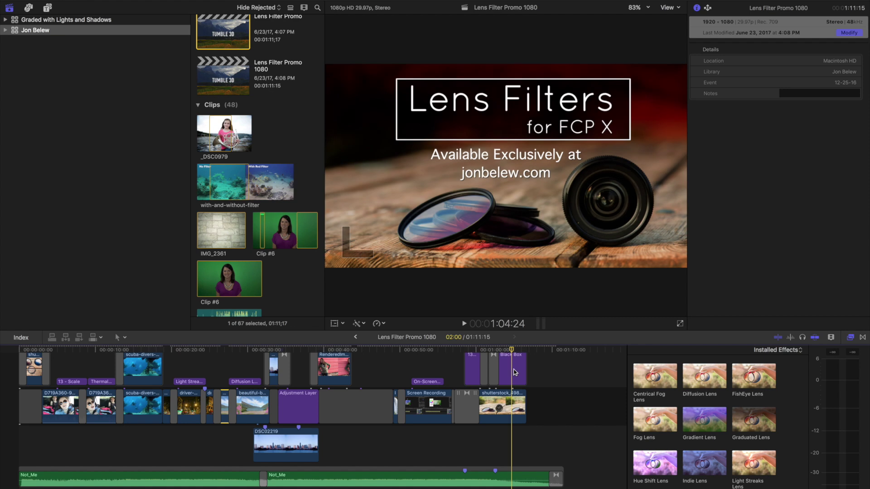
{"action": "left_click", "coordinate": [513, 374]}
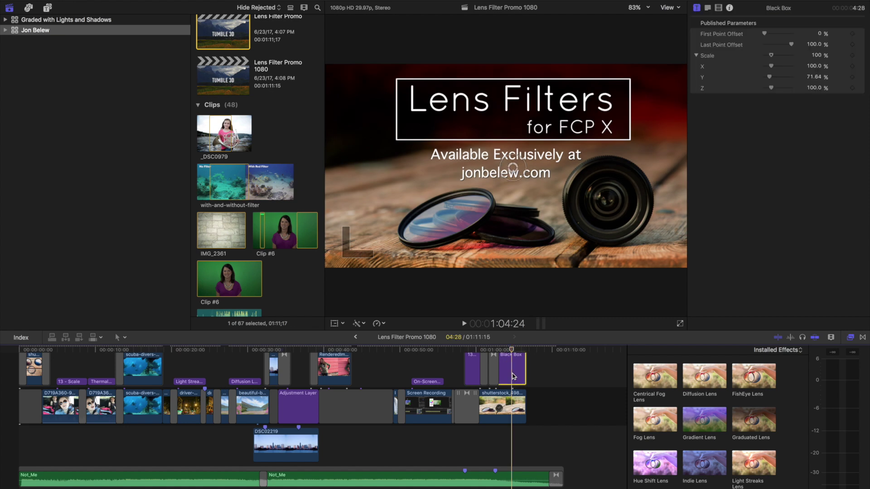
{"action": "key", "text": "super+a"}
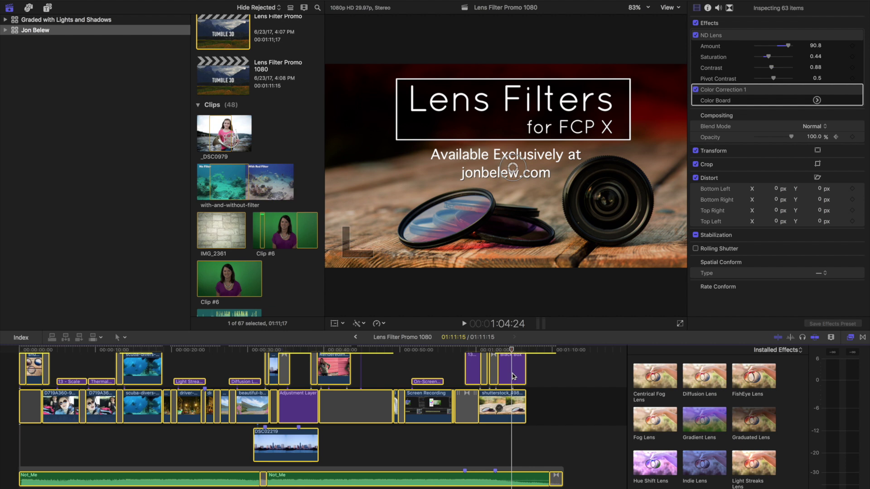
Step: Start the Safari stopwatch and begin rendering all selected clips
{"action": "key", "text": "super+Tab"}
{"action": "key", "text": "super+Tab"}
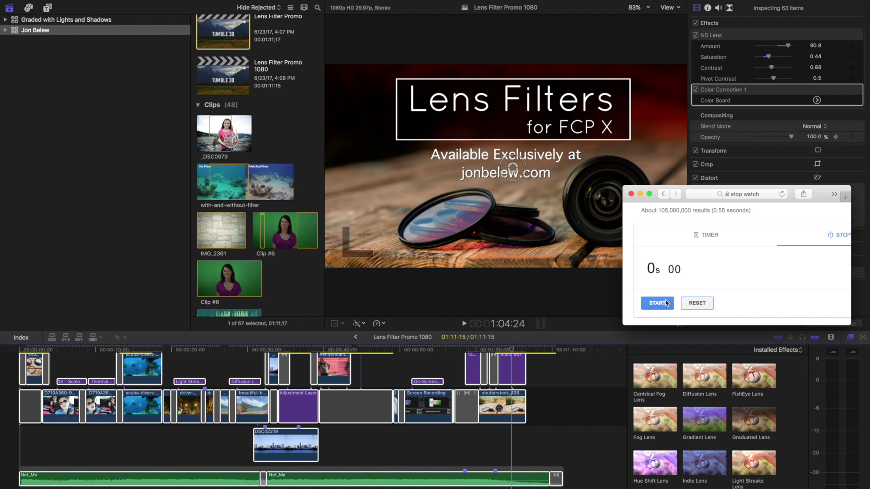
{"action": "left_click", "coordinate": [666, 303]}
{"action": "key", "text": "super+Tab"}
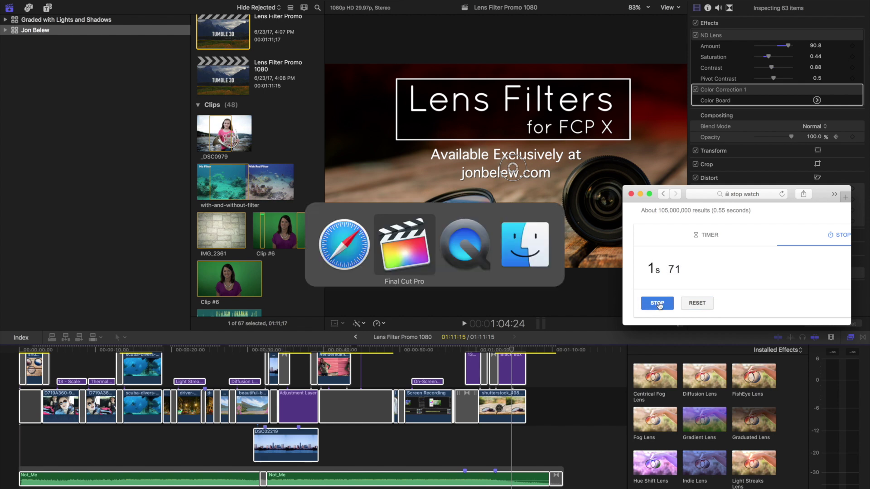
{"action": "key", "text": "super+9"}
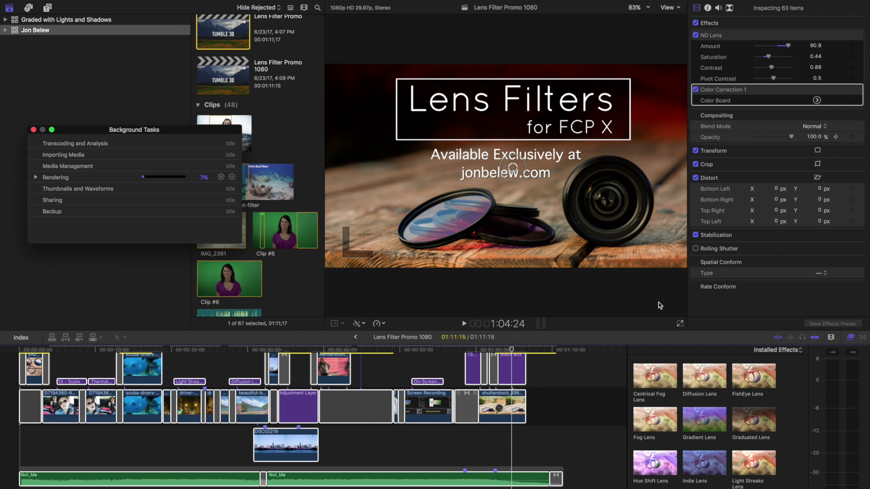
Step: Bring up the Safari stopwatch to time the render until it finishes
{"action": "key", "text": "super+Tab"}
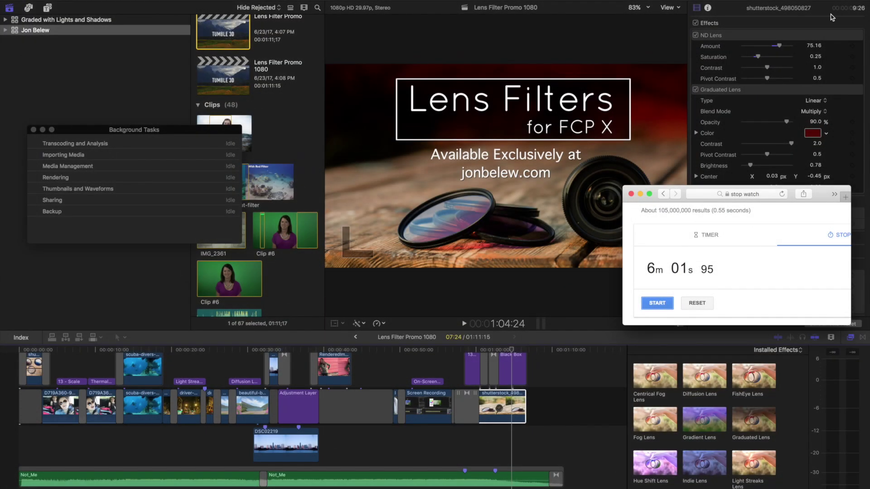
Step: Export Lens Filter Promo 1080 via Export File with H.264 Better Quality, saving to the Desktop
{"action": "key", "text": "super+Tab"}
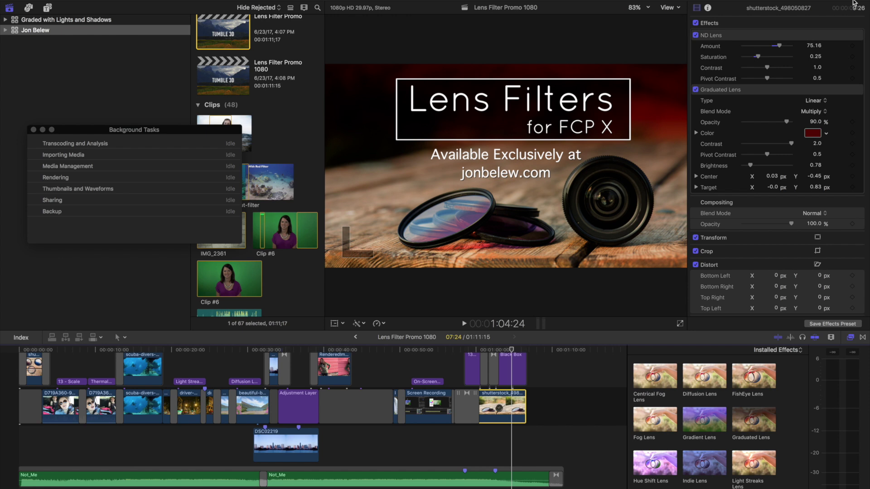
{"action": "left_click", "coordinate": [810, 10]}
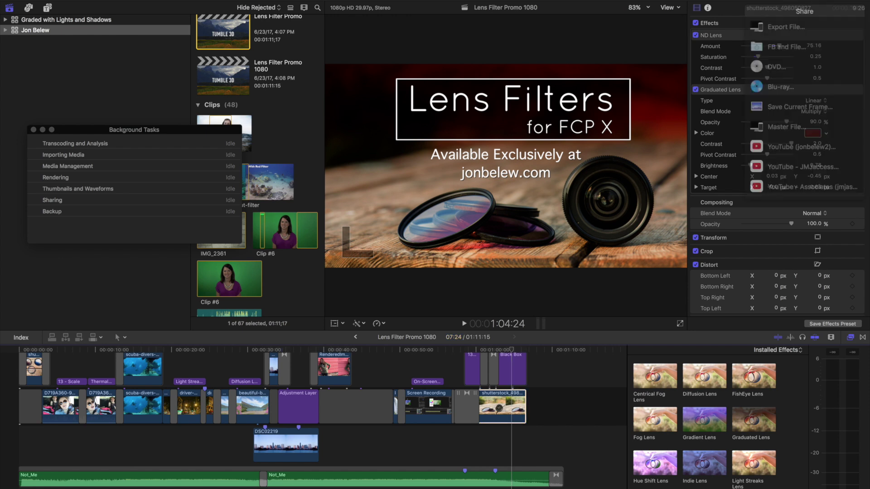
{"action": "left_click", "coordinate": [793, 24]}
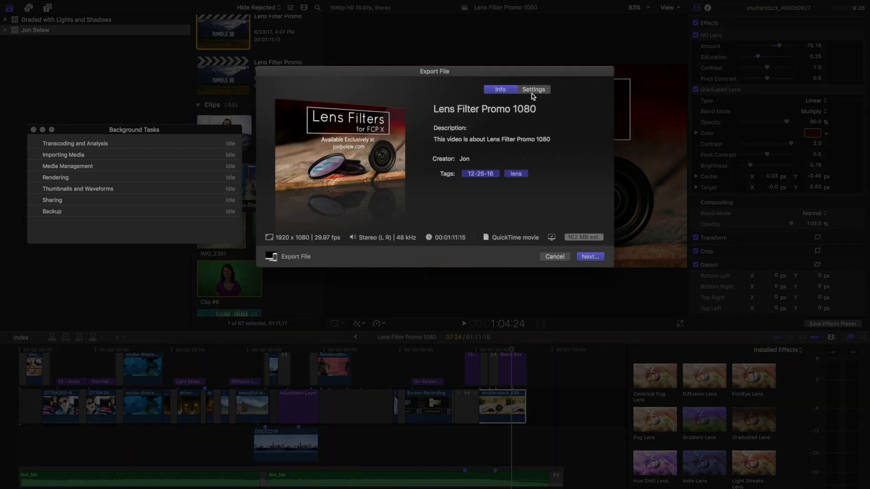
{"action": "left_click", "coordinate": [534, 90]}
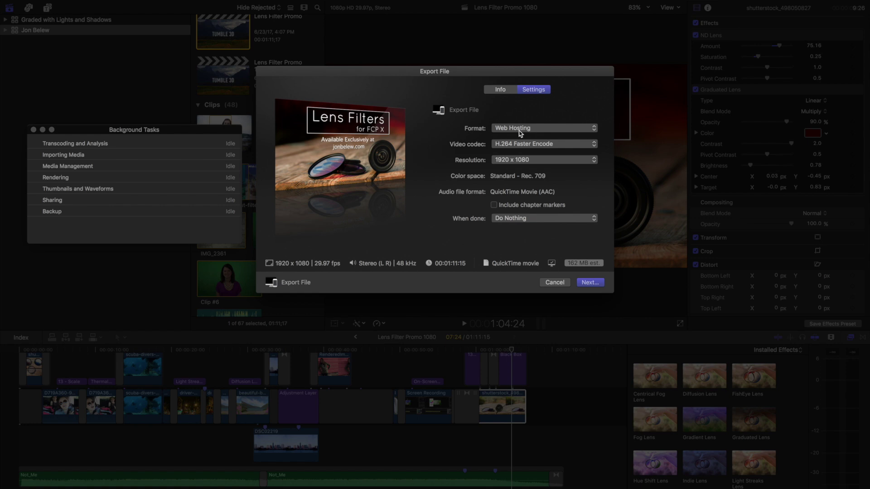
{"action": "left_click", "coordinate": [550, 143]}
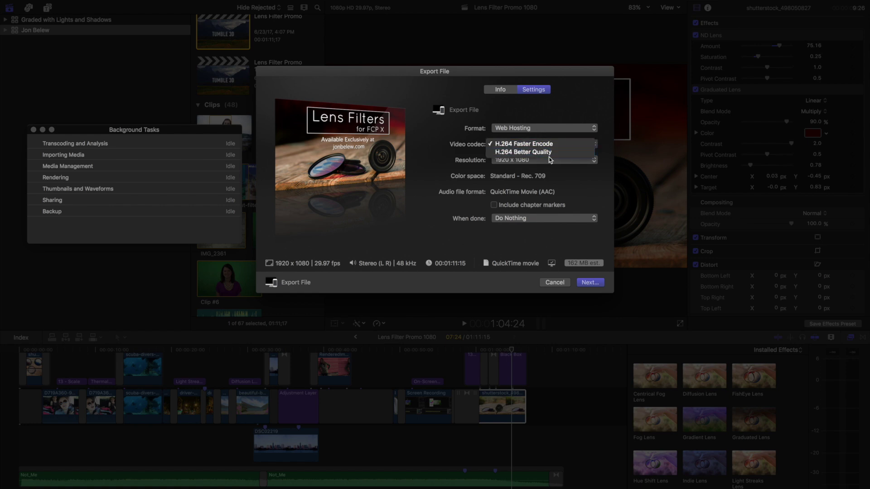
{"action": "left_click", "coordinate": [550, 153]}
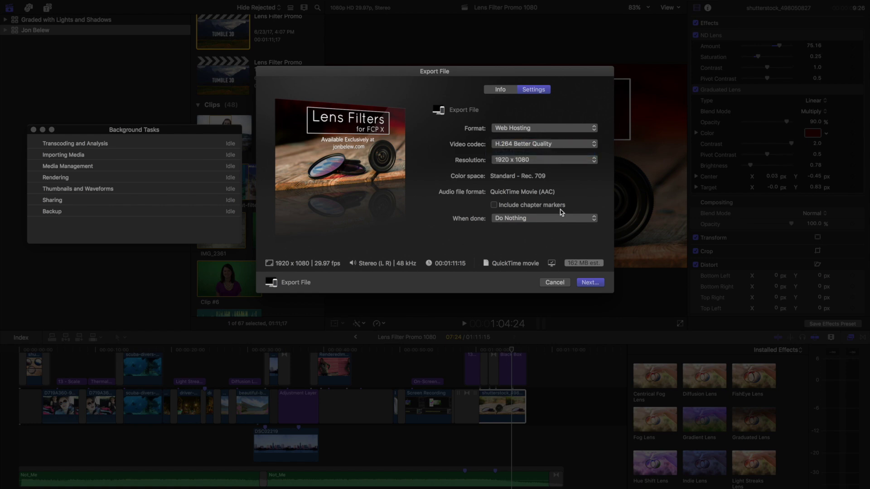
{"action": "left_click", "coordinate": [590, 282]}
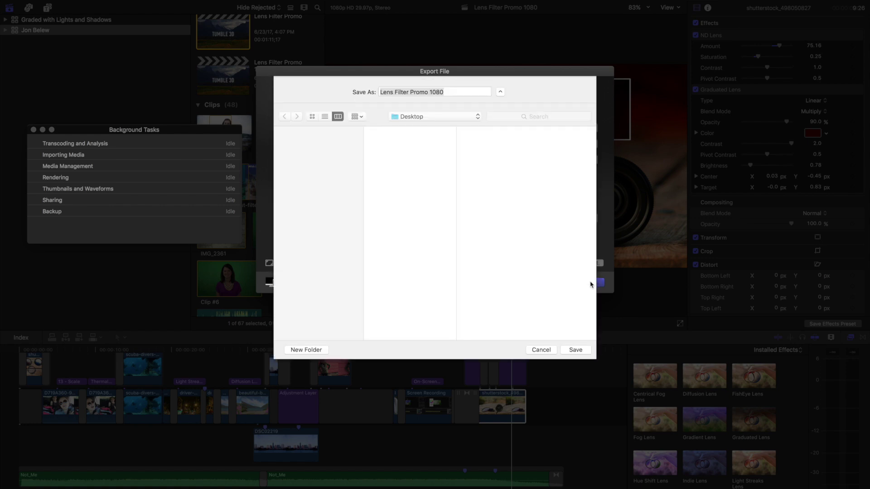
{"action": "left_click", "coordinate": [576, 350]}
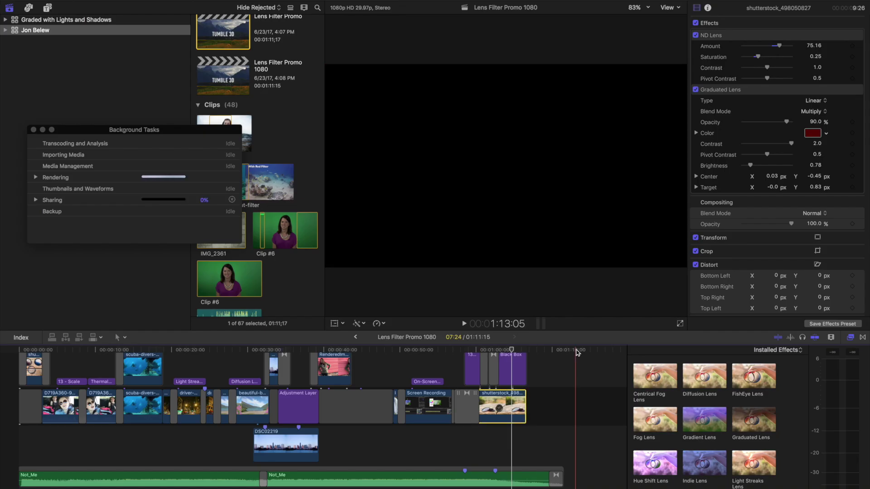
Step: Time the H.264 export with the stopwatch, stopping it at 16m 45s 42
{"action": "key", "text": "super+Tab"}
{"action": "left_click", "coordinate": [657, 303]}
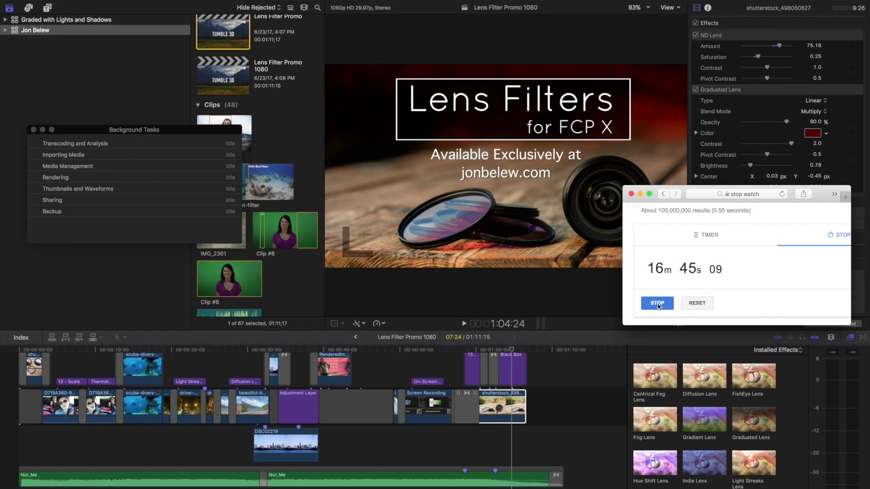
{"action": "left_click", "coordinate": [657, 304]}
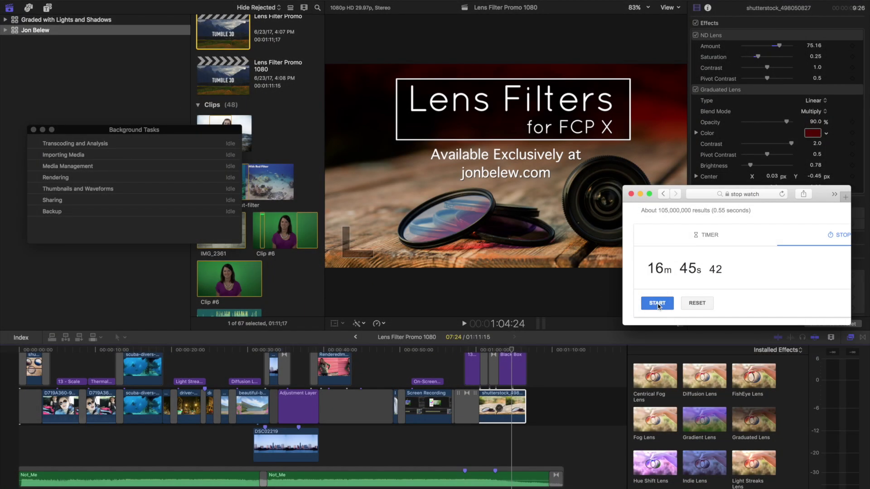
{"action": "left_click", "coordinate": [393, 354]}
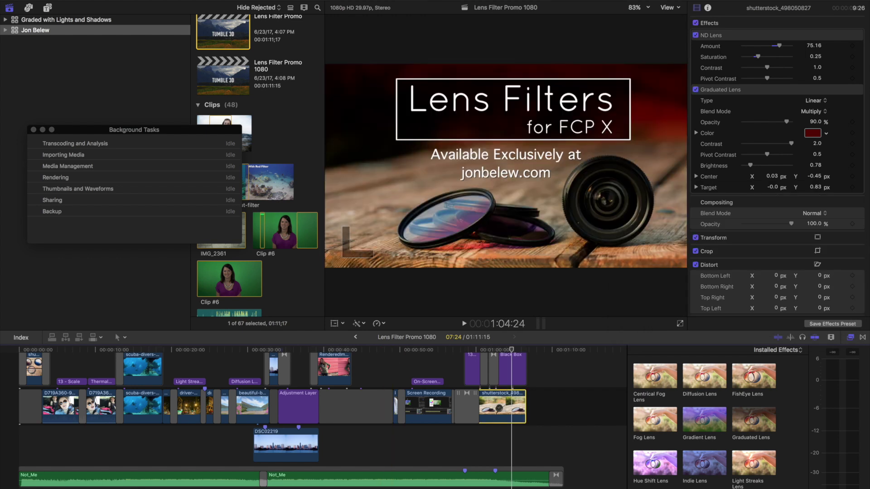
Step: Delete all of the library's render files through Delete Generated Library Files
{"action": "left_click", "coordinate": [49, 28]}
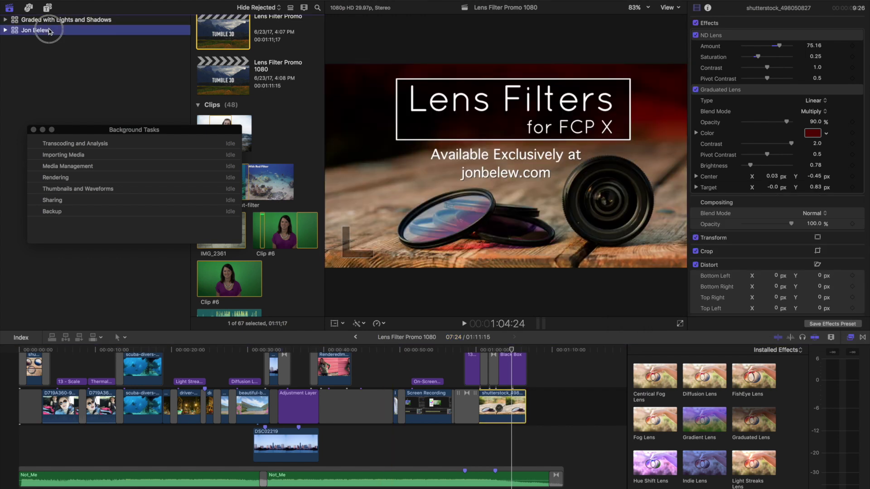
{"action": "right_click", "coordinate": [67, 30]}
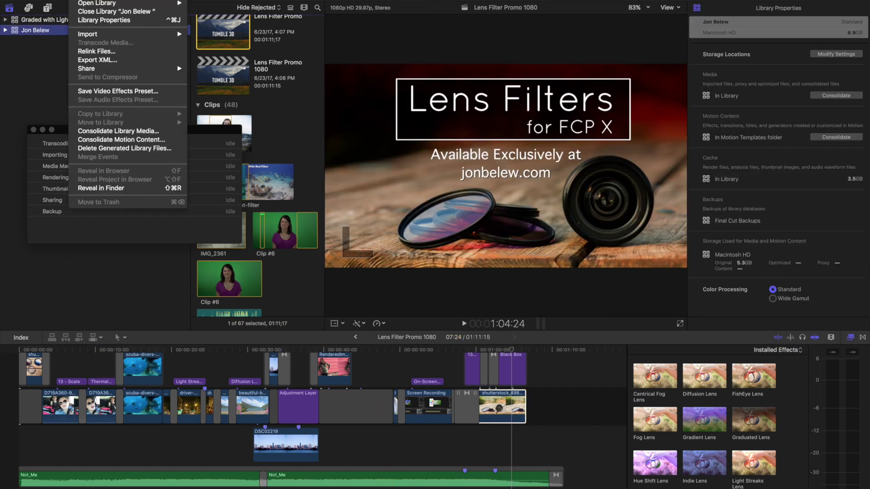
{"action": "left_click", "coordinate": [104, 148]}
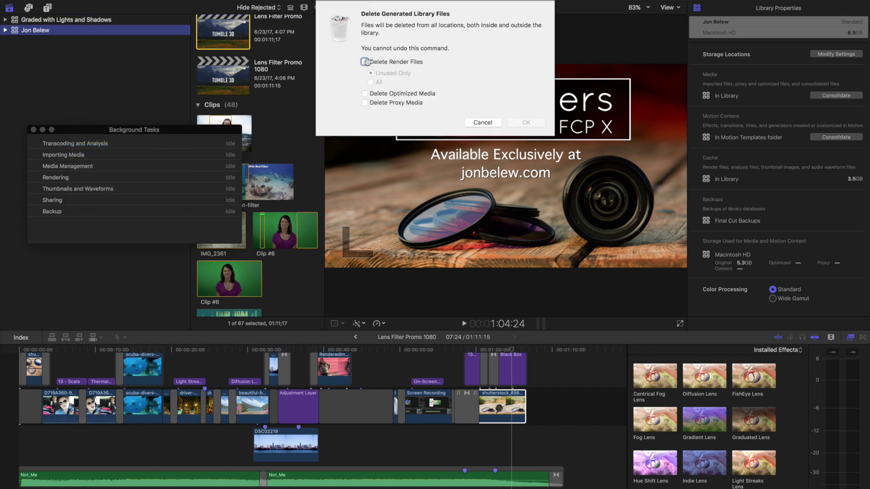
{"action": "left_click", "coordinate": [365, 62]}
{"action": "left_click", "coordinate": [370, 82]}
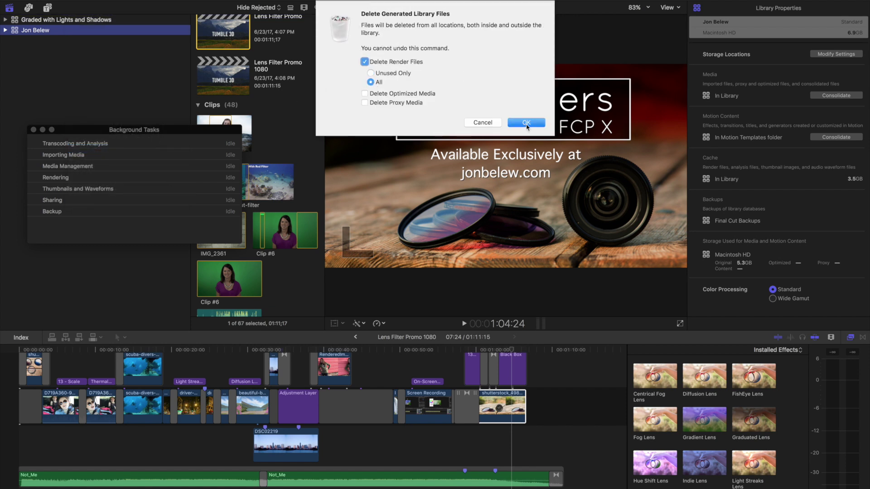
{"action": "left_click", "coordinate": [527, 124]}
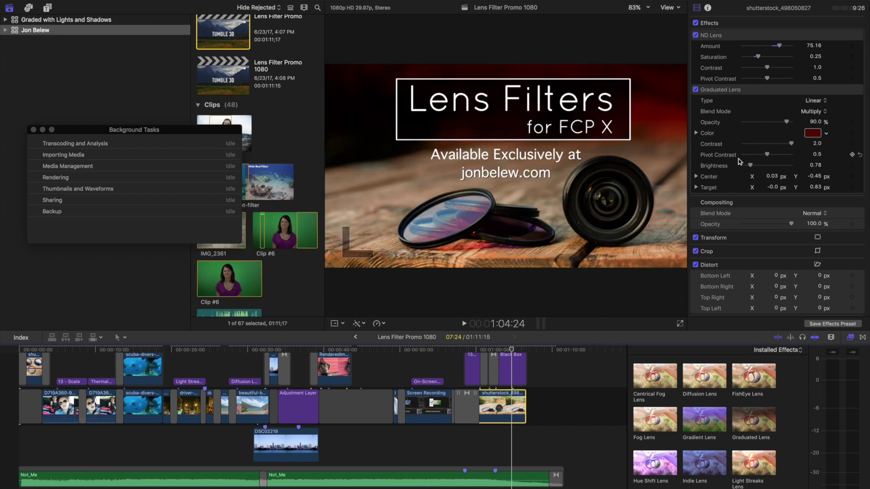
Step: Set up Export File with H.264 Better Quality and reset the stopwatch to zero
{"action": "left_click", "coordinate": [862, 4]}
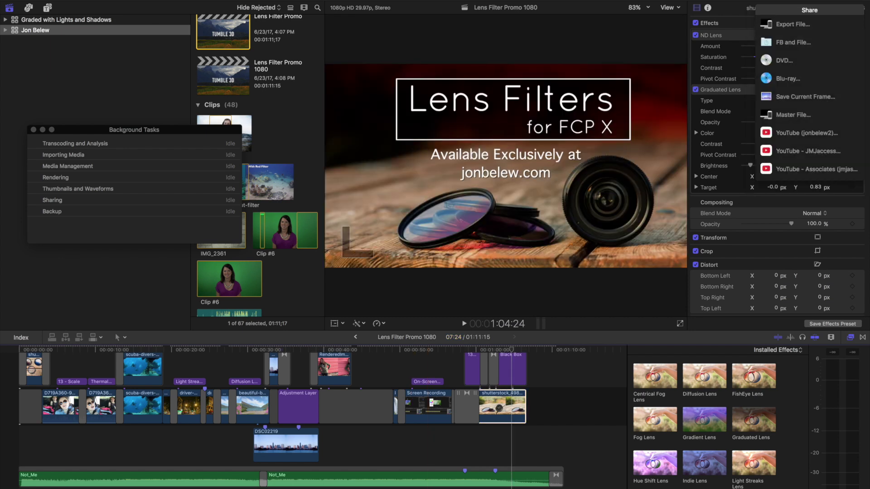
{"action": "left_click", "coordinate": [793, 24]}
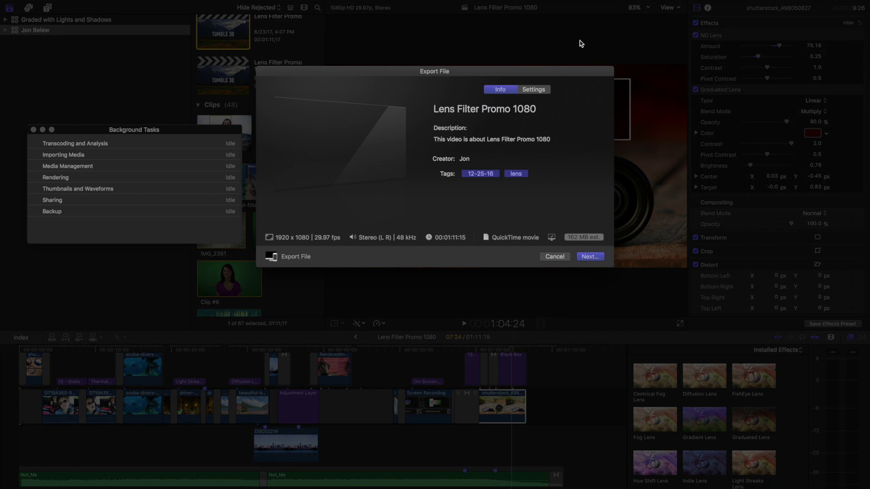
{"action": "left_click", "coordinate": [539, 90]}
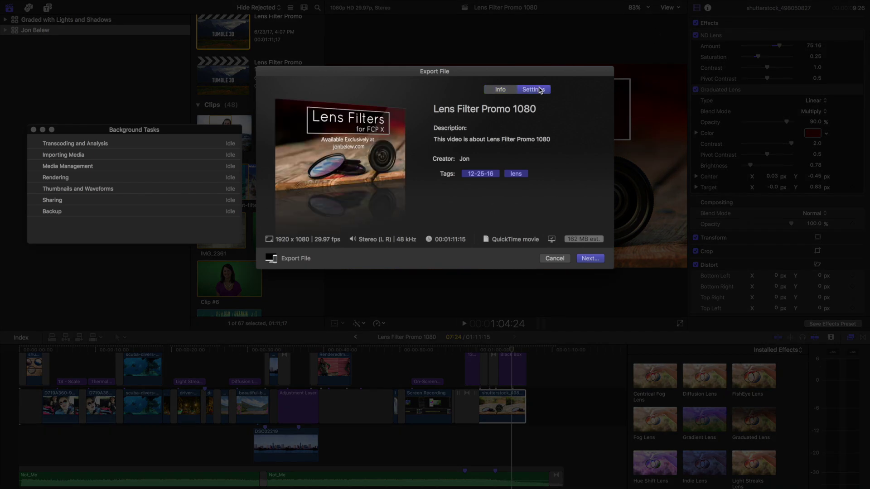
{"action": "left_click", "coordinate": [535, 145]}
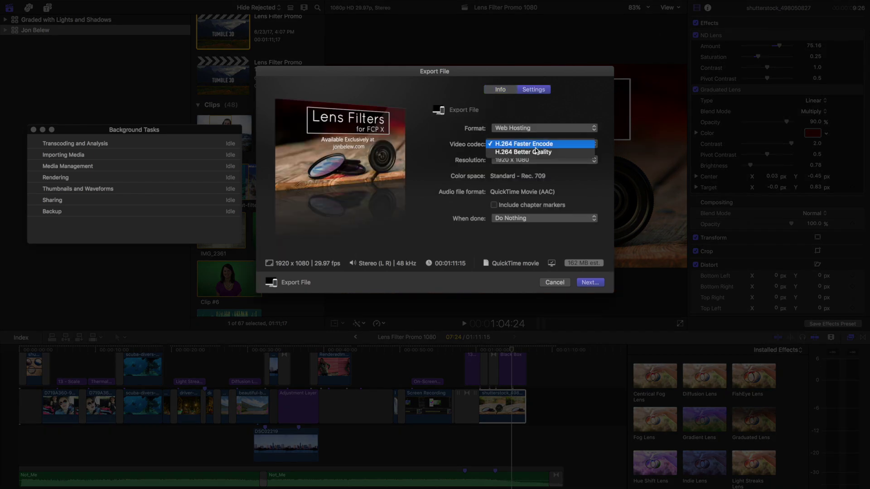
{"action": "left_click", "coordinate": [536, 152]}
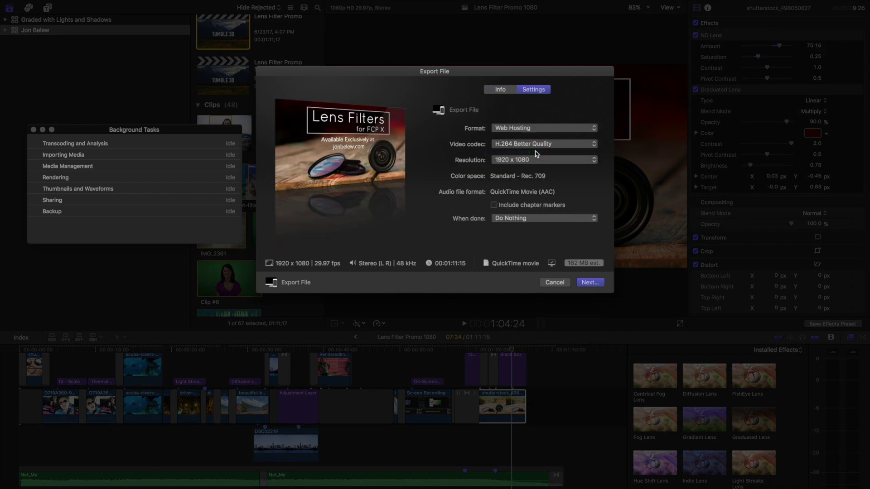
{"action": "key", "text": "super+Tab"}
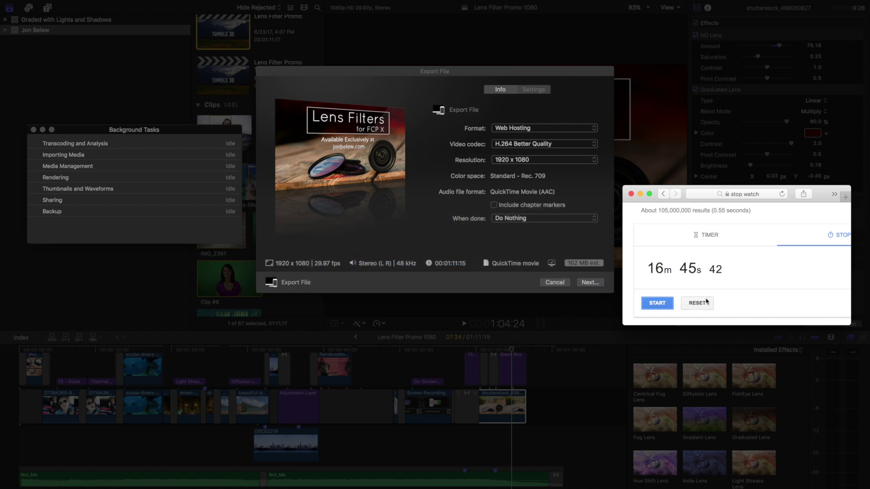
{"action": "left_click", "coordinate": [703, 303]}
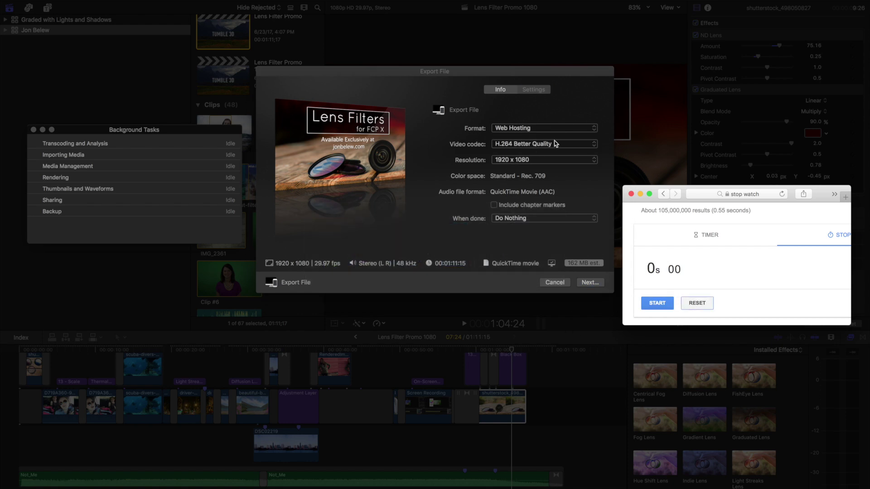
Step: Save the second export to the Desktop as 'Lens Filter Promo 10802'
{"action": "left_click", "coordinate": [589, 284]}
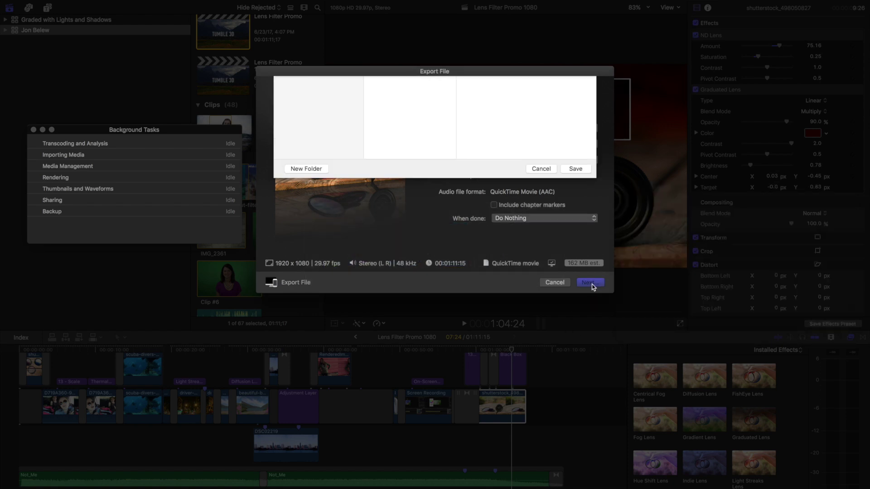
{"action": "key", "text": "super+Tab"}
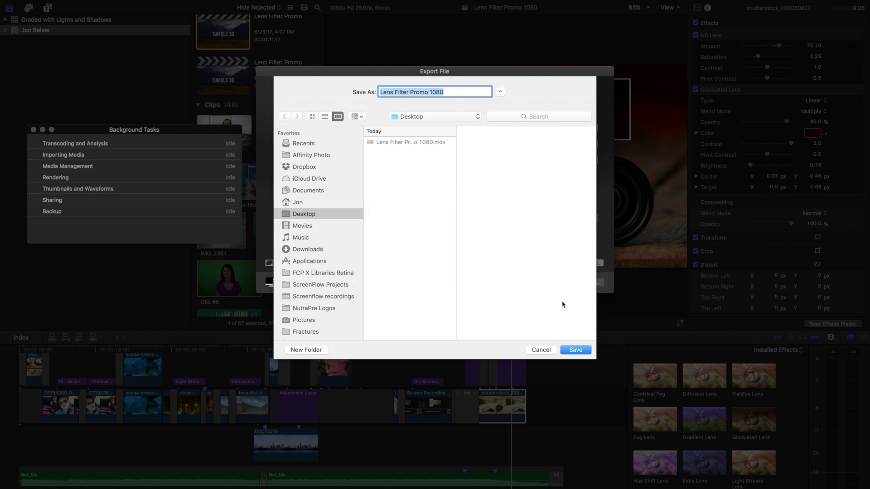
{"action": "left_click", "coordinate": [456, 91]}
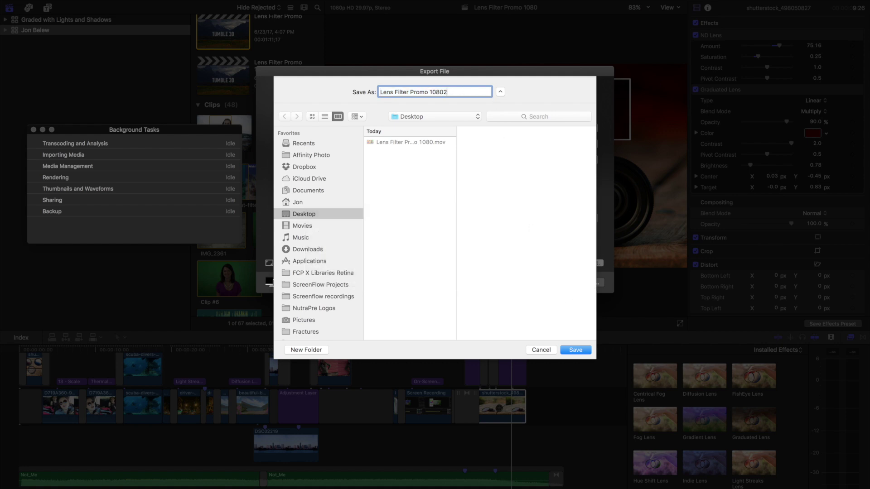
{"action": "type", "text": "2"}
{"action": "left_click", "coordinate": [575, 351]}
{"action": "key", "text": "super+Tab"}
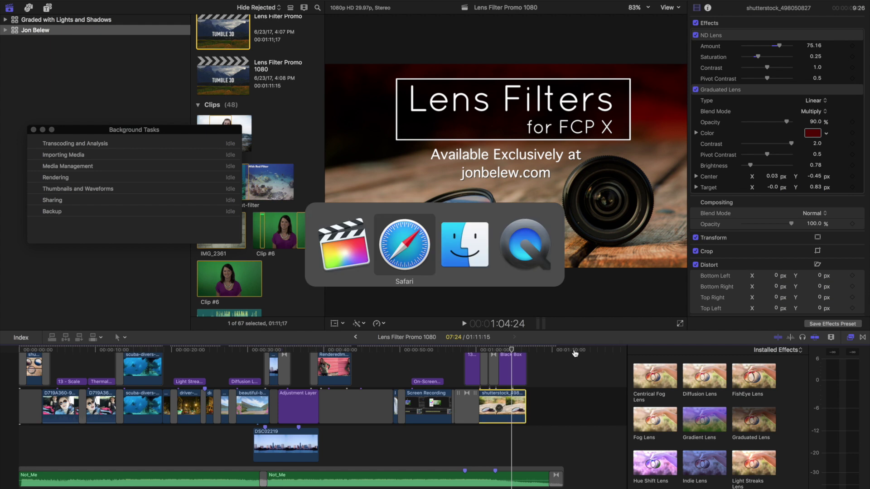
Step: Start the stopwatch to time the unrendered export
{"action": "left_click", "coordinate": [657, 303]}
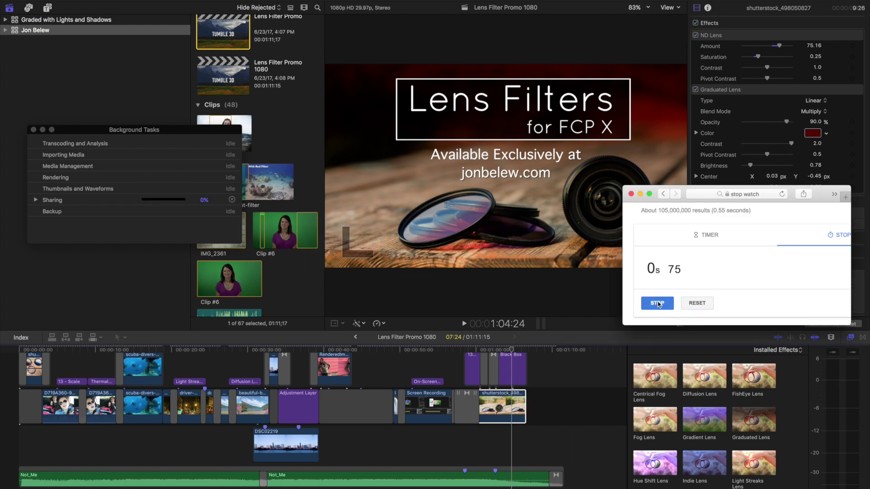